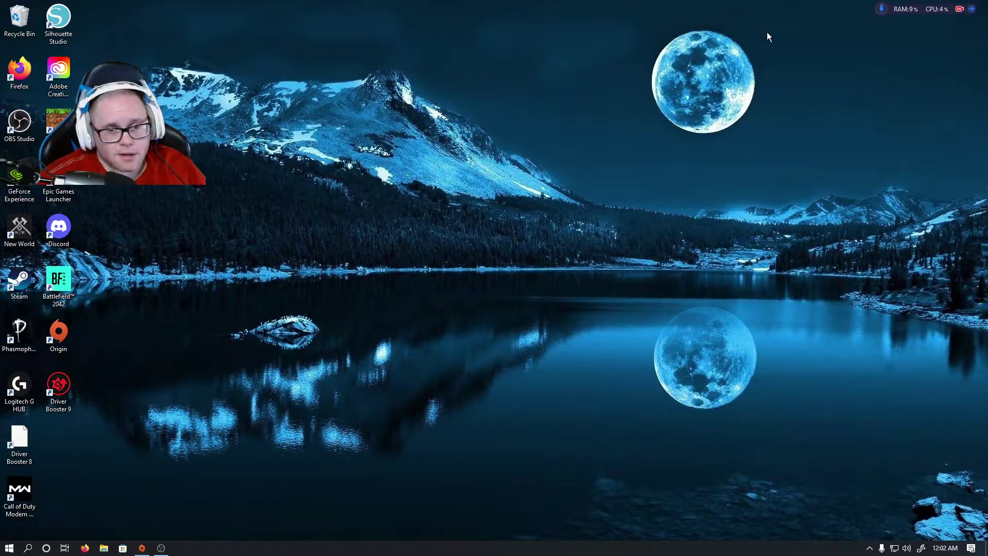
{"action": "left_click_drag", "start_coordinate": [753, 25], "coordinate": [645, 139]}
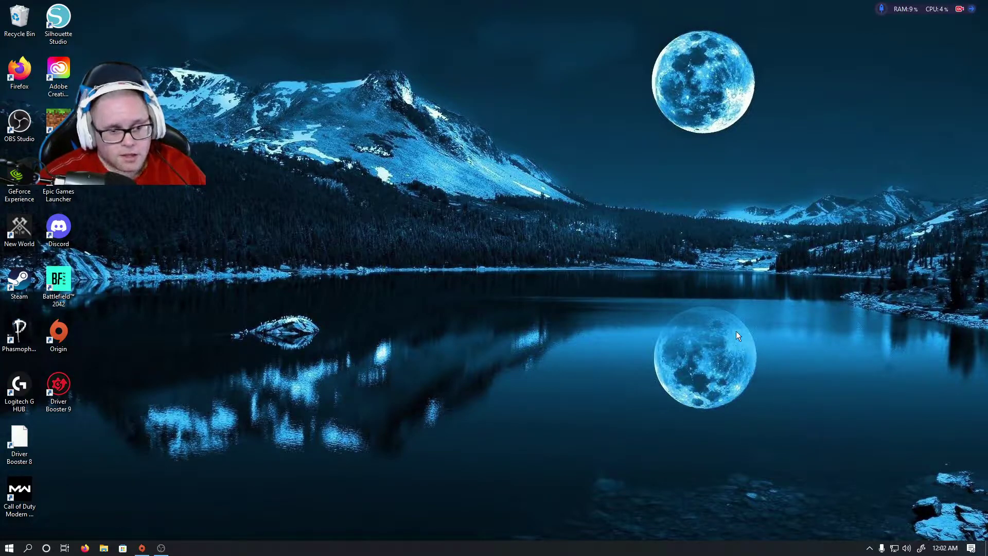
{"action": "double_click", "coordinate": [17, 72]}
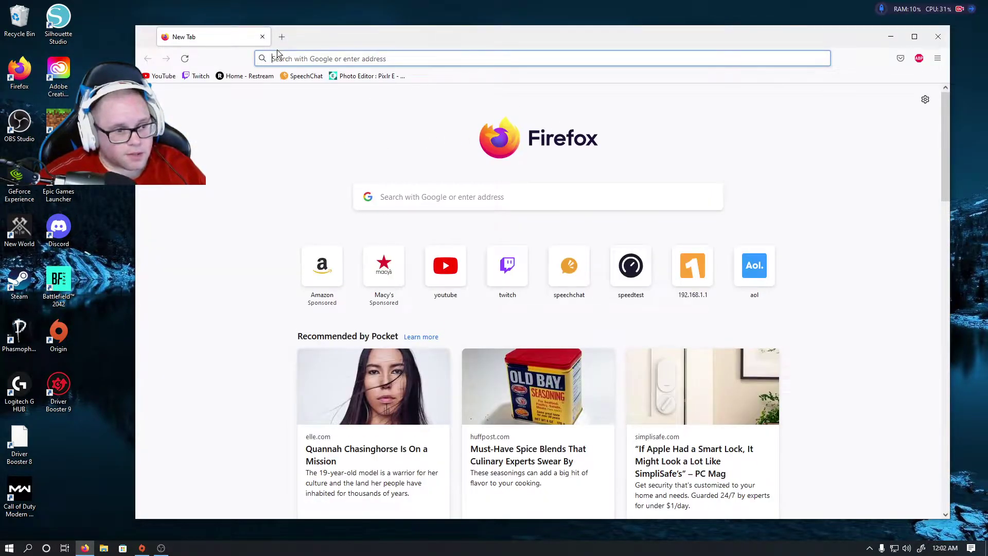
{"action": "left_click", "coordinate": [381, 58]}
{"action": "type", "text": "https://www.google.com"}
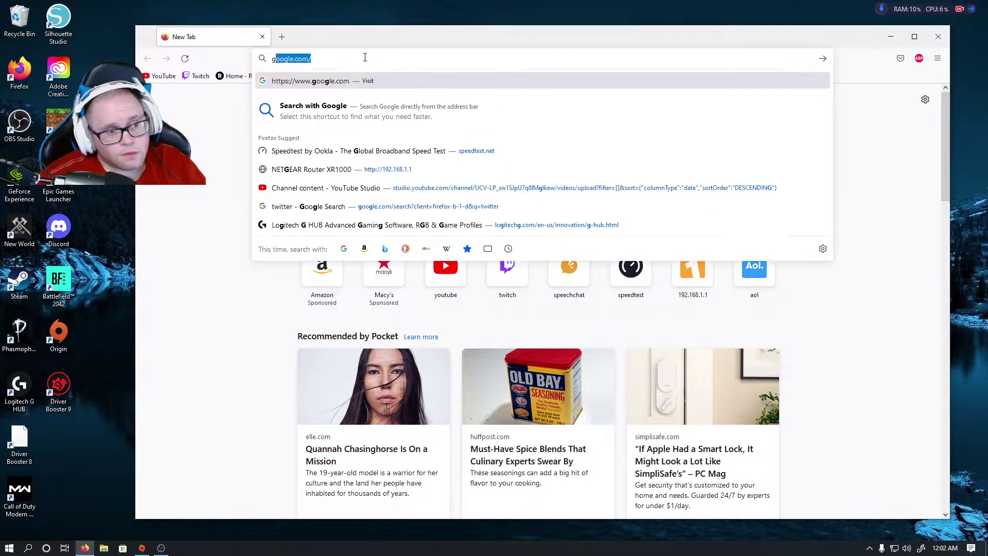
{"action": "key", "text": "Return"}
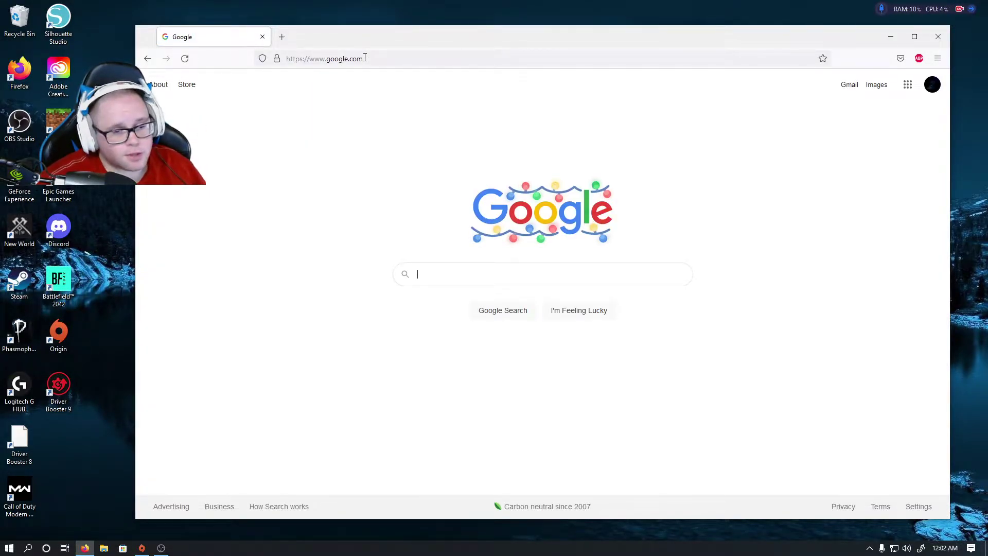
{"action": "left_click", "coordinate": [484, 274]}
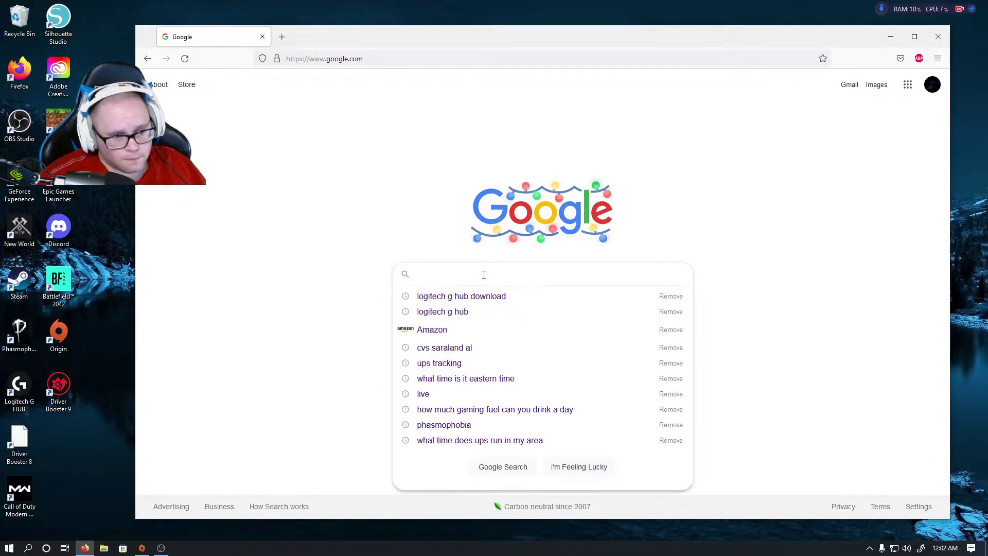
{"action": "left_click", "coordinate": [486, 297]}
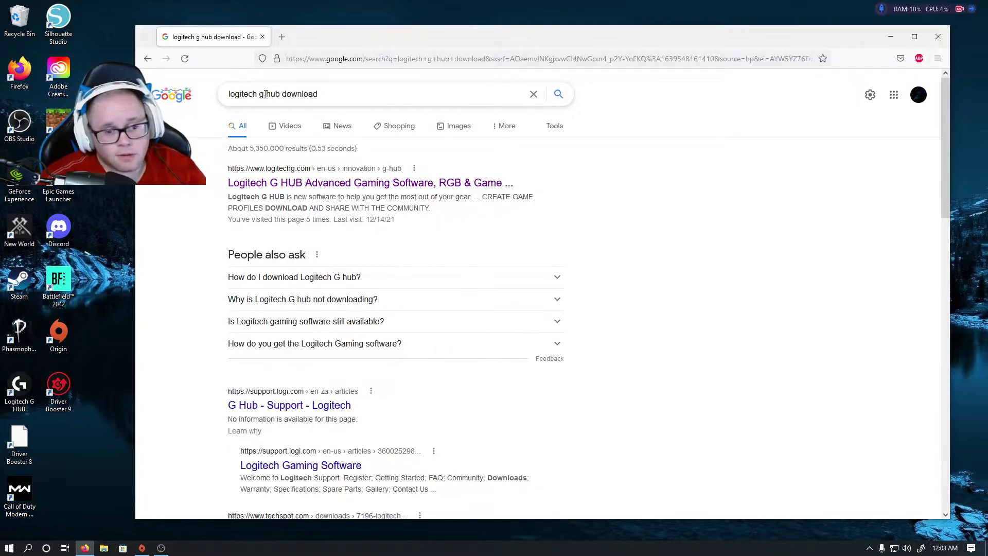
Request the Windows 10 installer from the Logitech G HUB page, cancel the download and close the browser.
{"action": "left_click", "coordinate": [431, 184]}
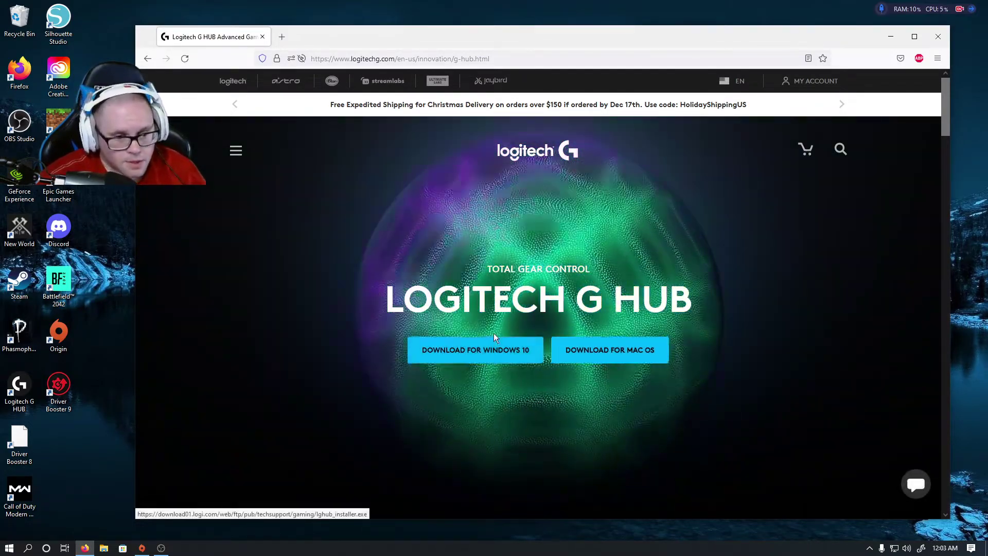
{"action": "left_click", "coordinate": [469, 353]}
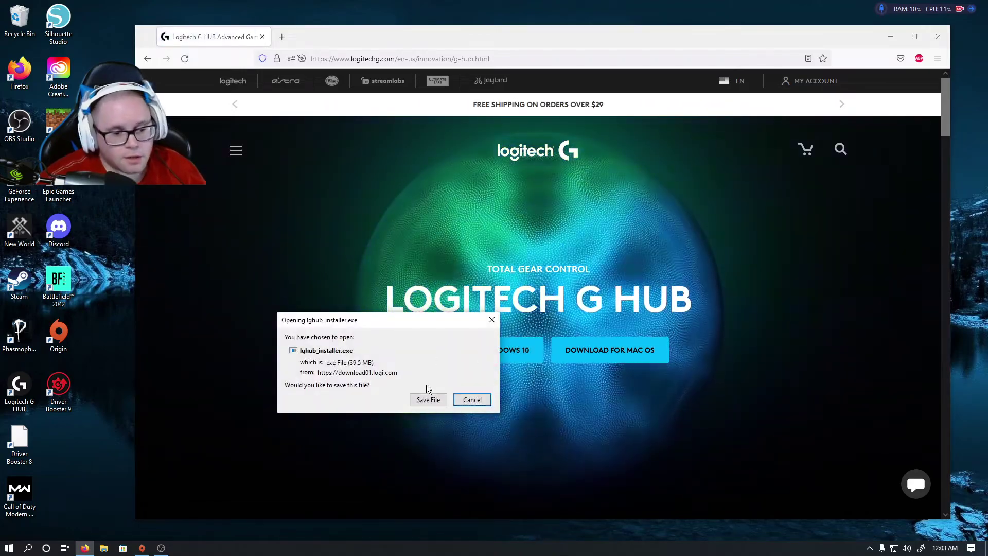
{"action": "left_click", "coordinate": [471, 400]}
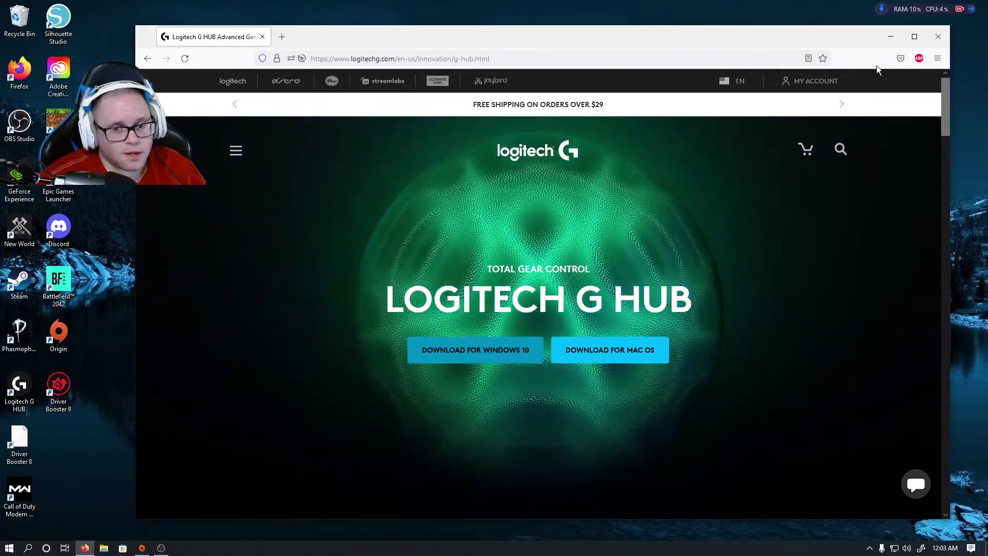
{"action": "left_click", "coordinate": [928, 37]}
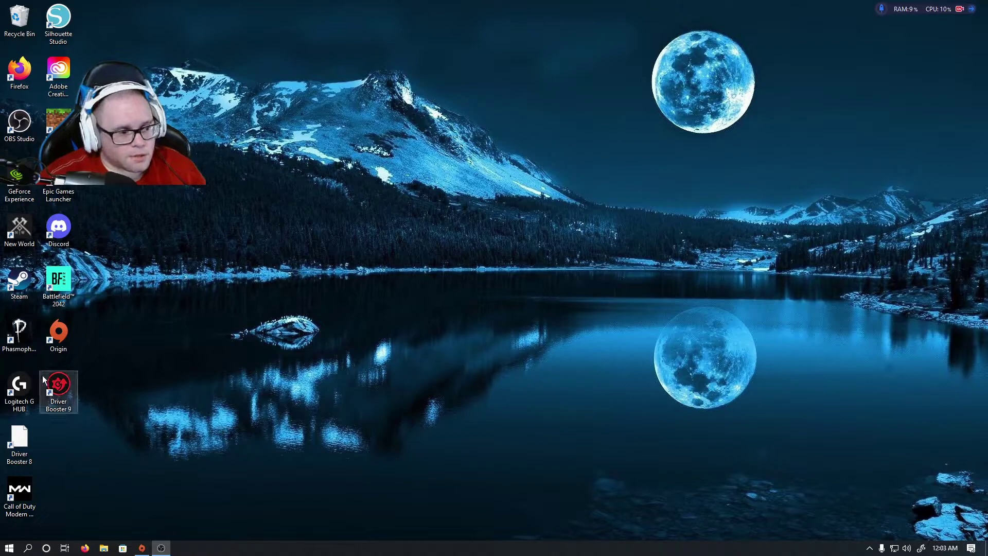
Launch Logitech G HUB and bring the Yeti Nano into full view among the connected devices.
{"action": "double_click", "coordinate": [24, 389]}
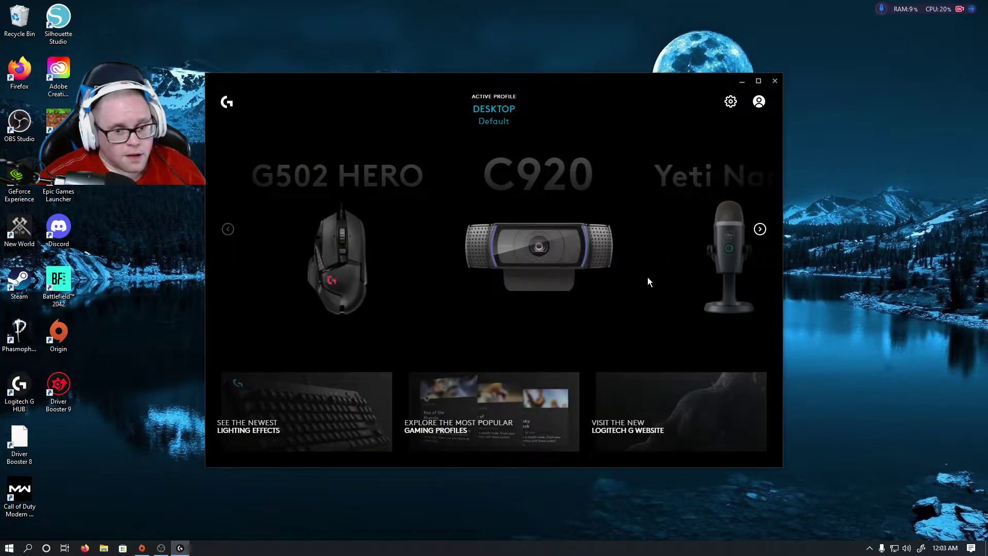
{"action": "left_click", "coordinate": [760, 230]}
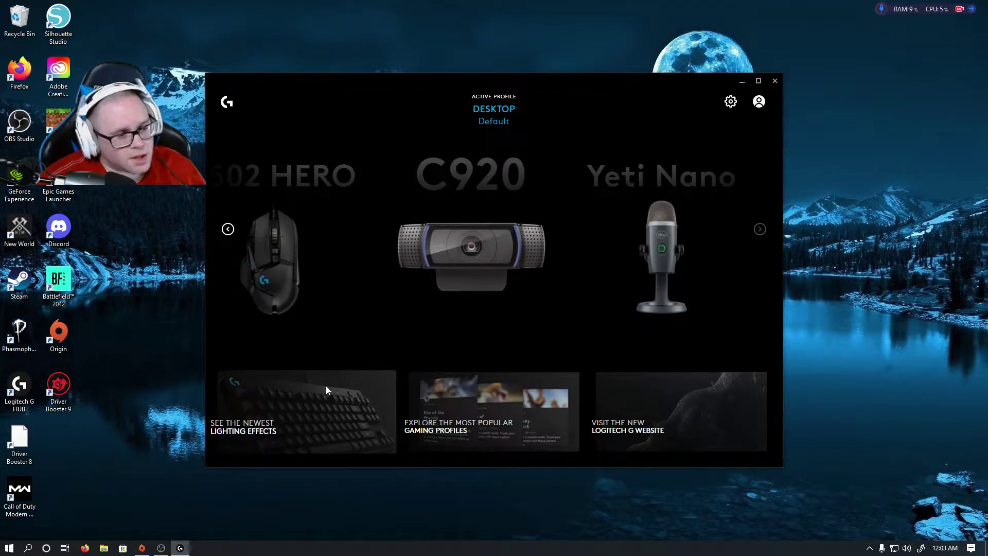
{"action": "left_click", "coordinate": [9, 549]}
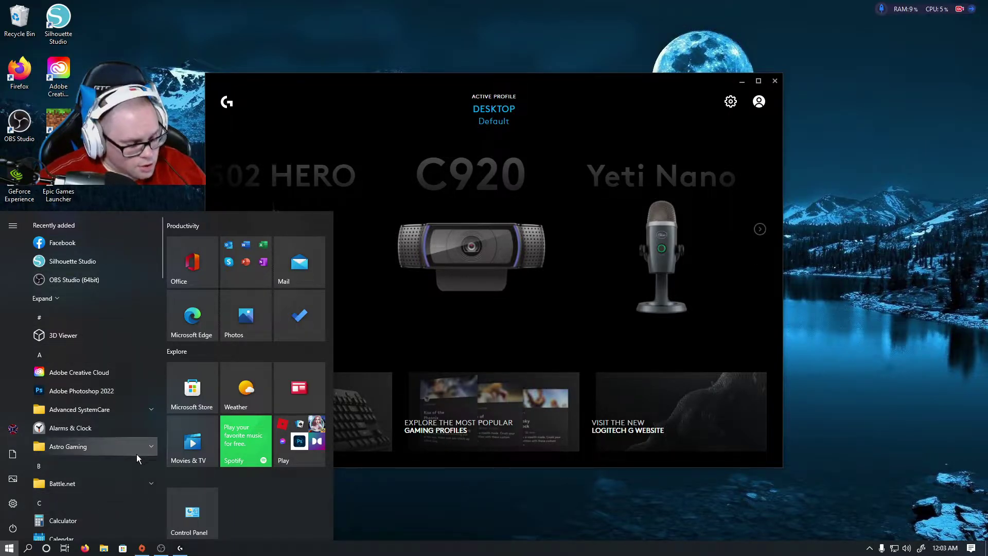
{"action": "type", "text": "c"}
{"action": "left_click", "coordinate": [110, 272]}
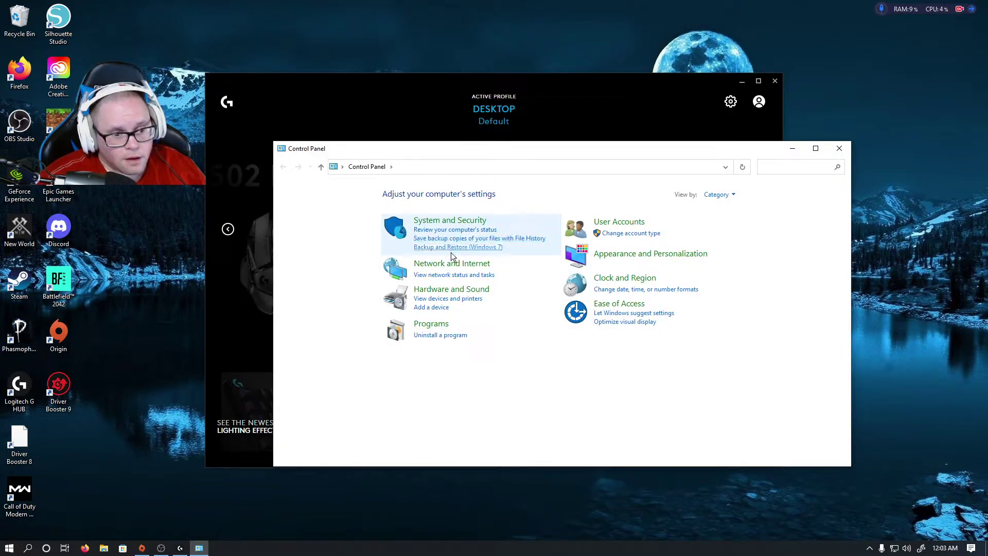
{"action": "left_click", "coordinate": [465, 300]}
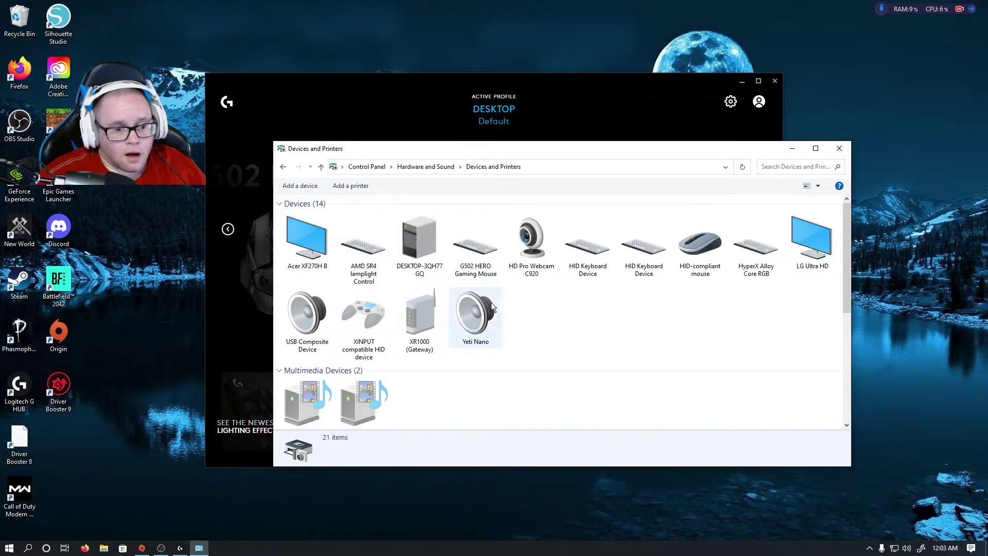
{"action": "left_click", "coordinate": [482, 320]}
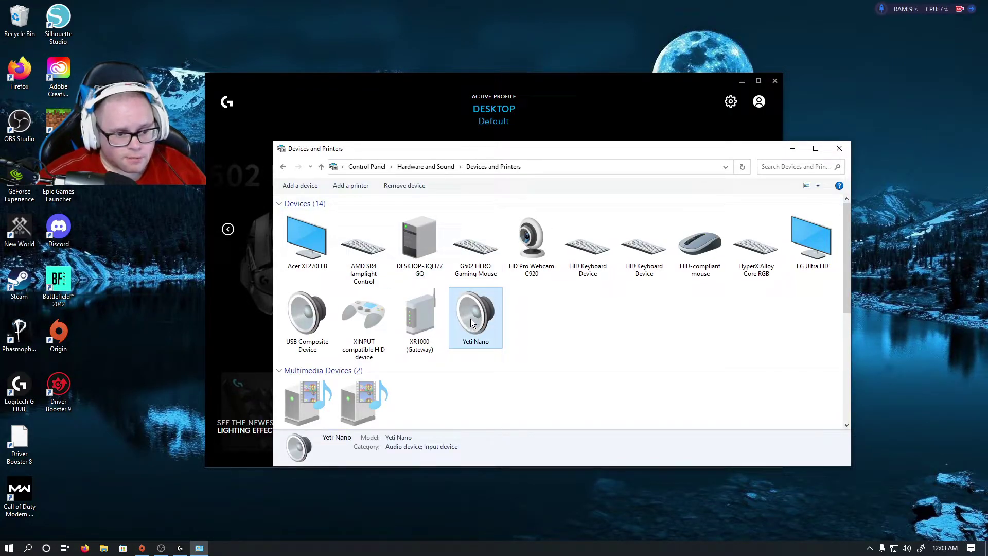
{"action": "right_click", "coordinate": [471, 321]}
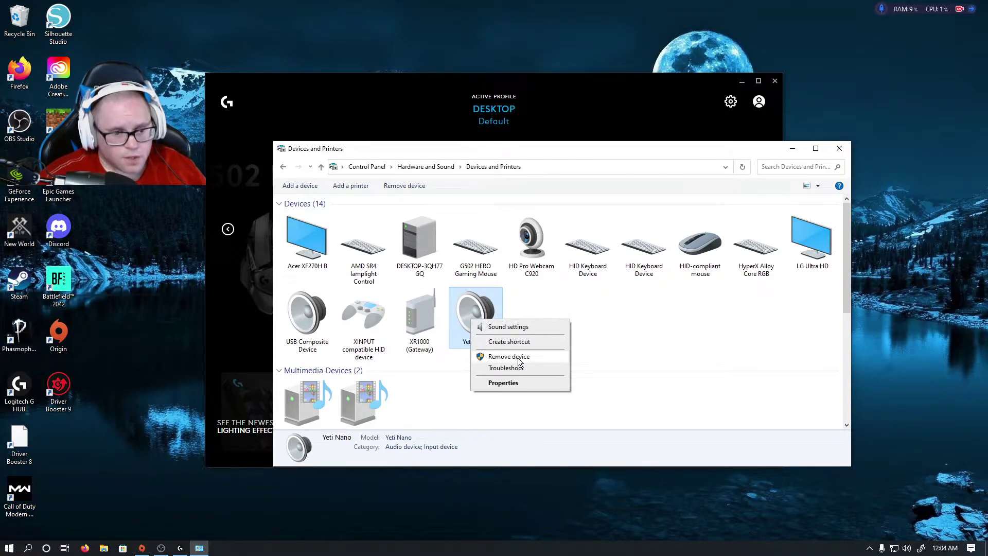
{"action": "left_click", "coordinate": [641, 302]}
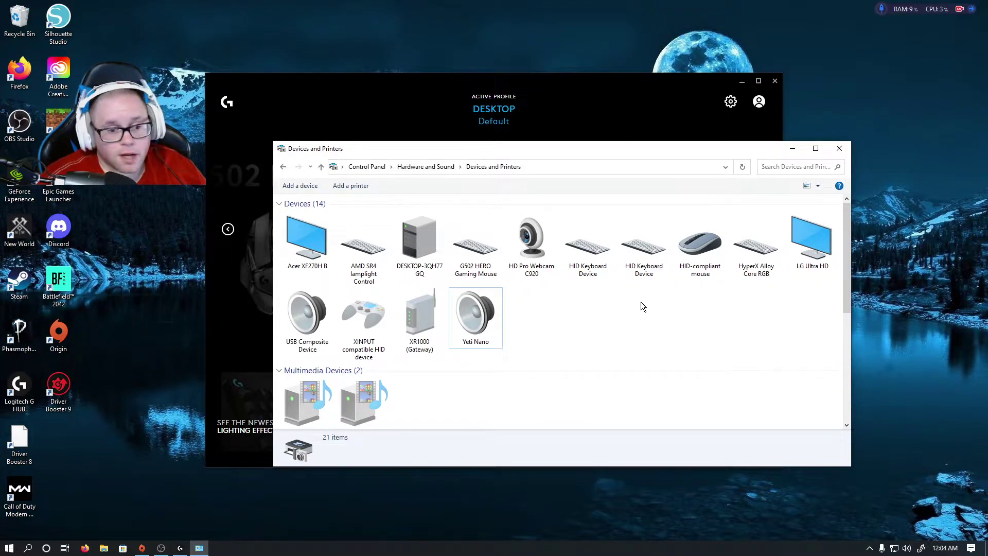
{"action": "left_click", "coordinate": [839, 149]}
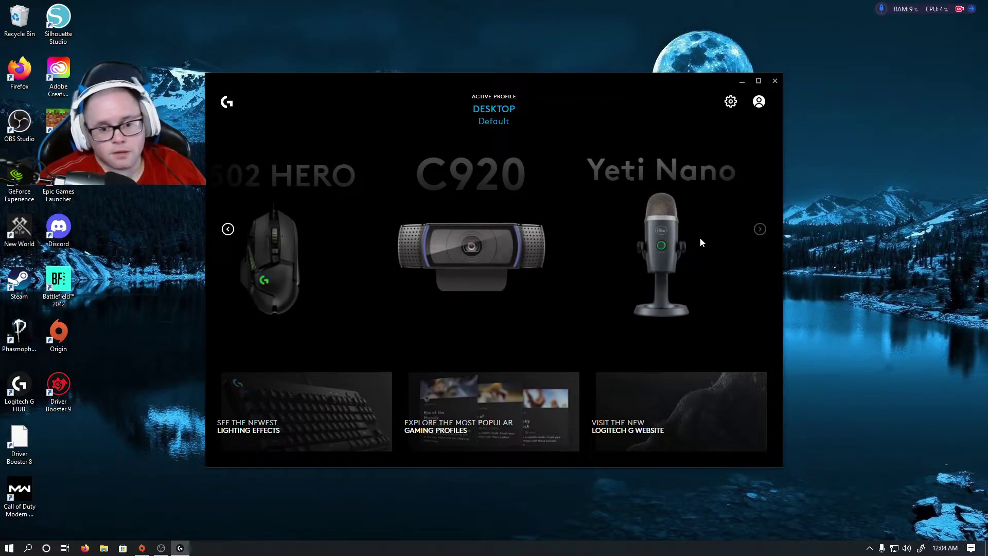
In the Yeti Nano's microphone settings, set the input gain to 73 with Blue VO!CE off, and re-enable Blue VO!CE.
{"action": "left_click", "coordinate": [675, 244]}
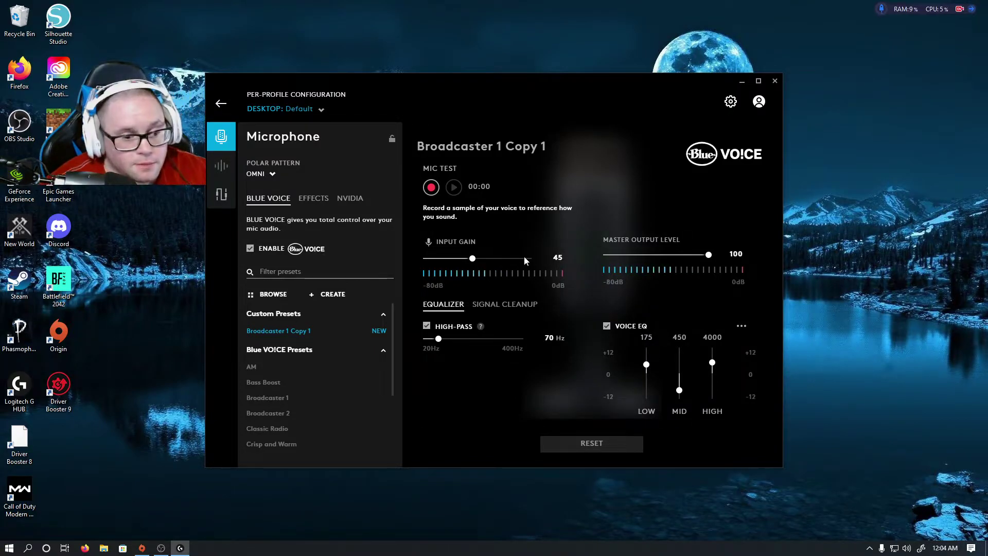
{"action": "left_click", "coordinate": [250, 250]}
{"action": "left_click_drag", "start_coordinate": [530, 235], "coordinate": [503, 242]}
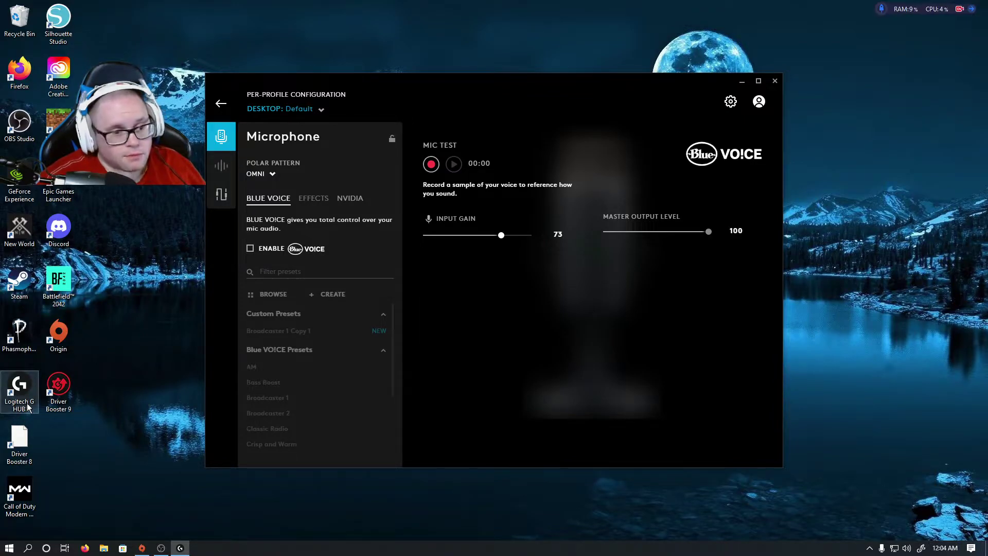
{"action": "left_click", "coordinate": [251, 248]}
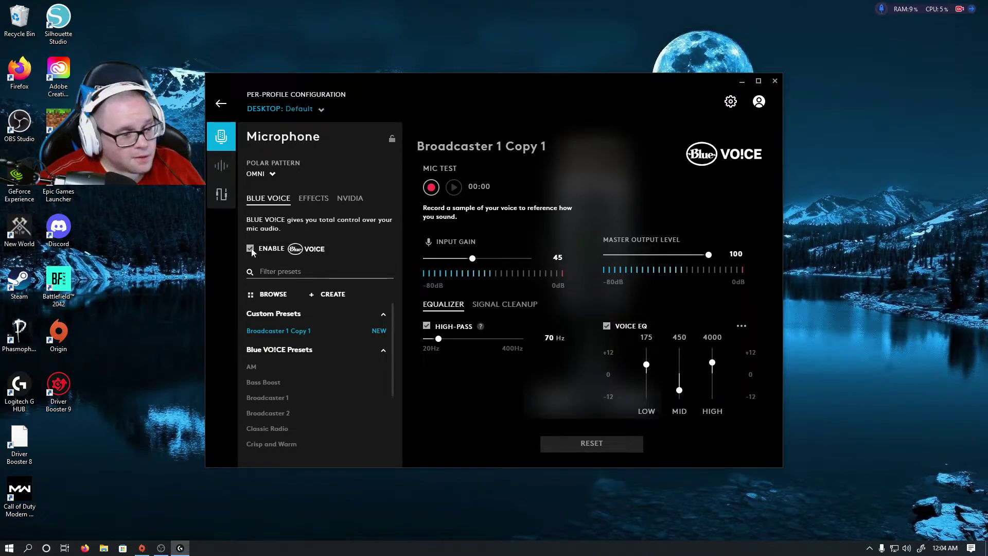
Switch to OBS Studio, check the audio filters of the Mic/Aux source and minimize OBS Studio.
{"action": "left_click", "coordinate": [742, 82]}
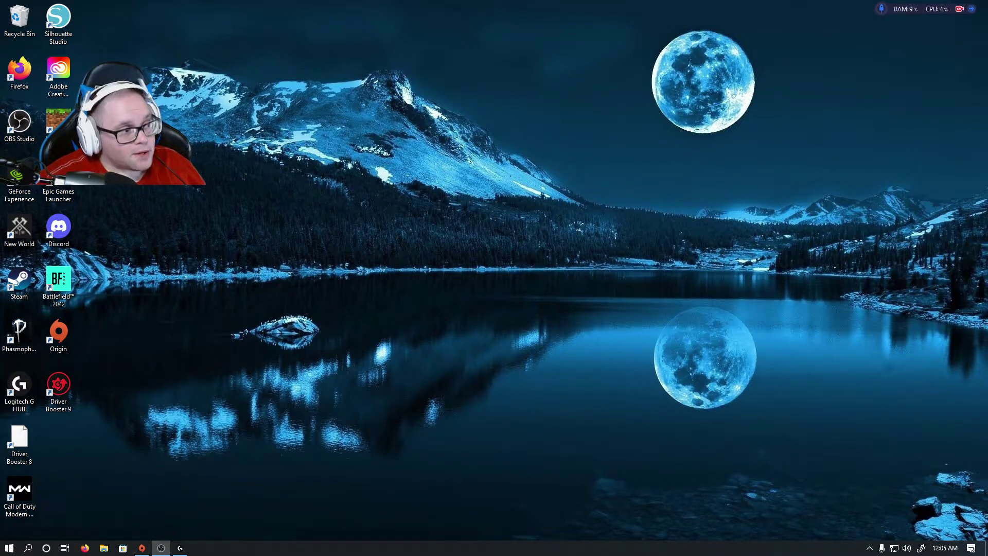
{"action": "left_click_drag", "start_coordinate": [0, 27], "coordinate": [577, 27]}
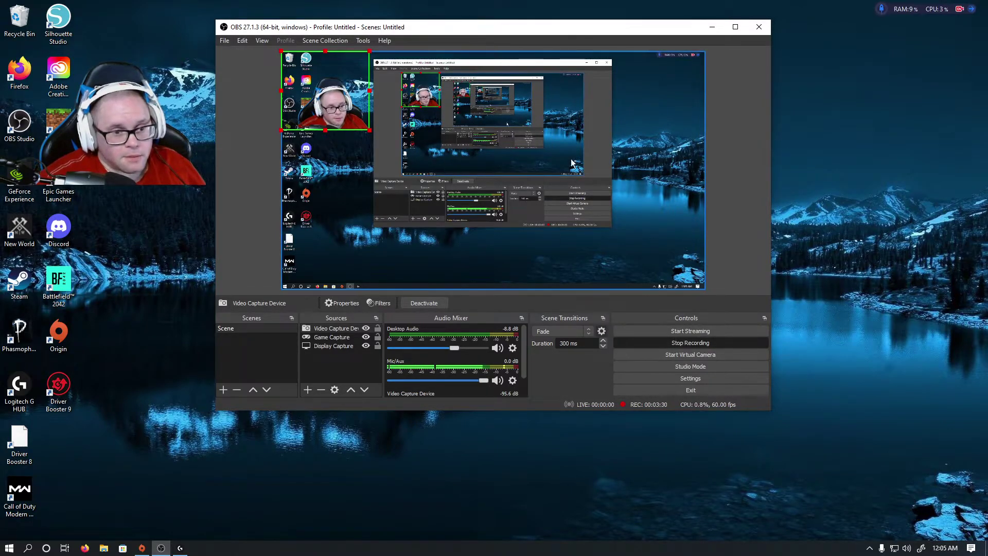
{"action": "left_click", "coordinate": [512, 383]}
{"action": "left_click", "coordinate": [535, 490]}
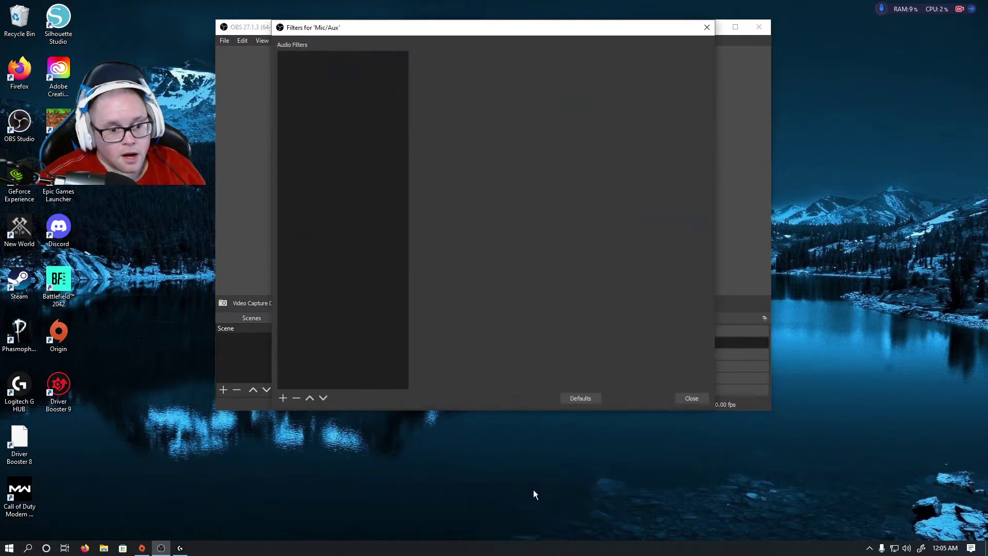
{"action": "left_click", "coordinate": [707, 29]}
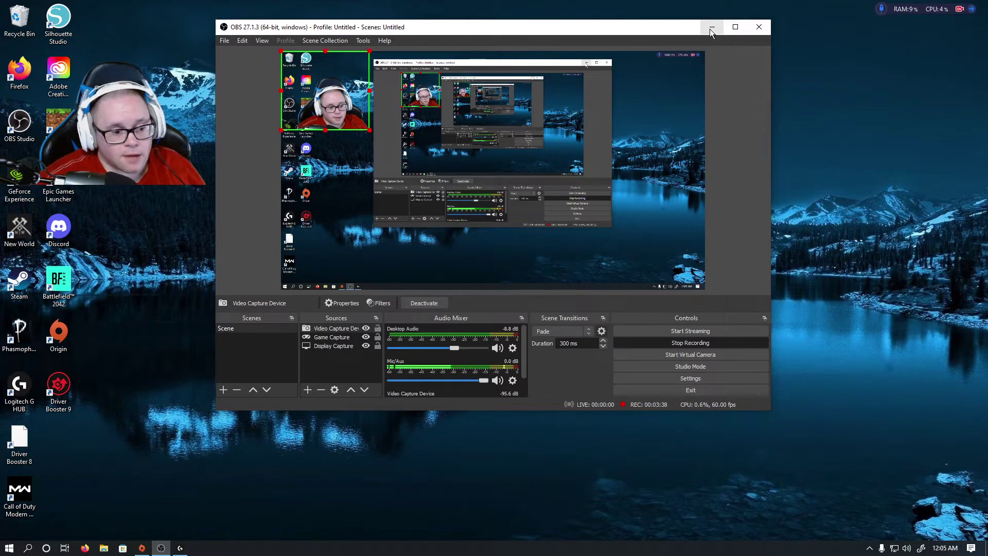
{"action": "left_click", "coordinate": [709, 28]}
Return to Logitech G HUB and turn Blue VO!CE off and back on for the Yeti Nano.
{"action": "left_click", "coordinate": [180, 548]}
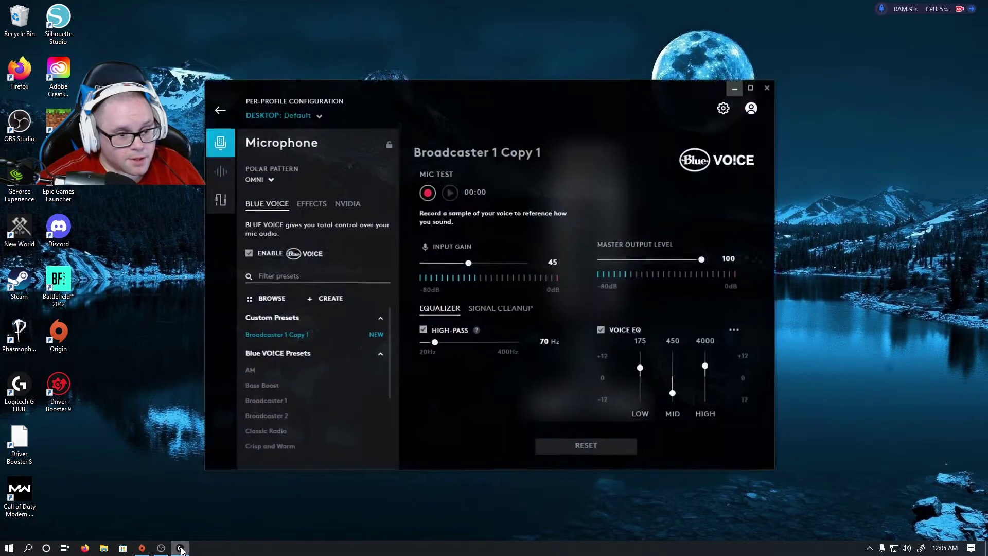
{"action": "left_click", "coordinate": [250, 249]}
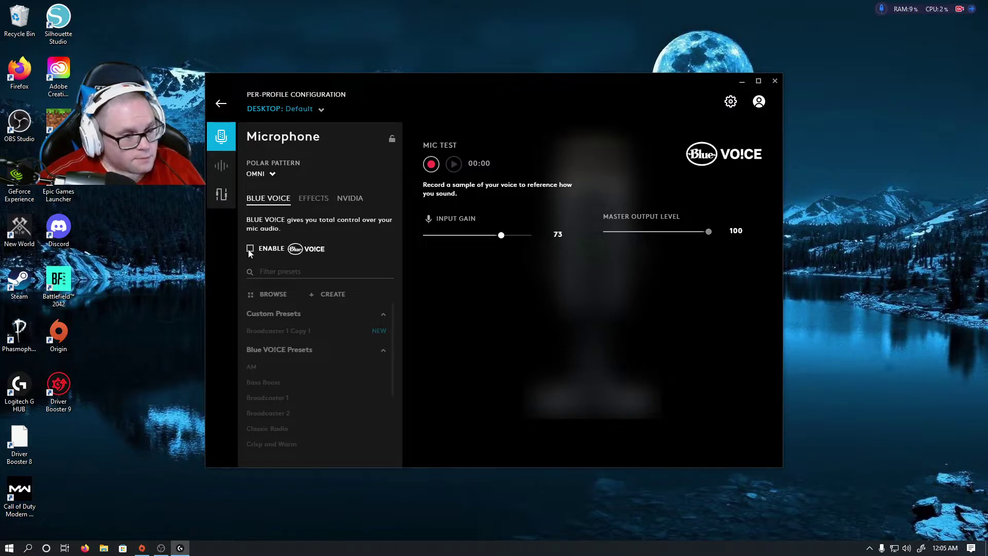
{"action": "left_click", "coordinate": [249, 248]}
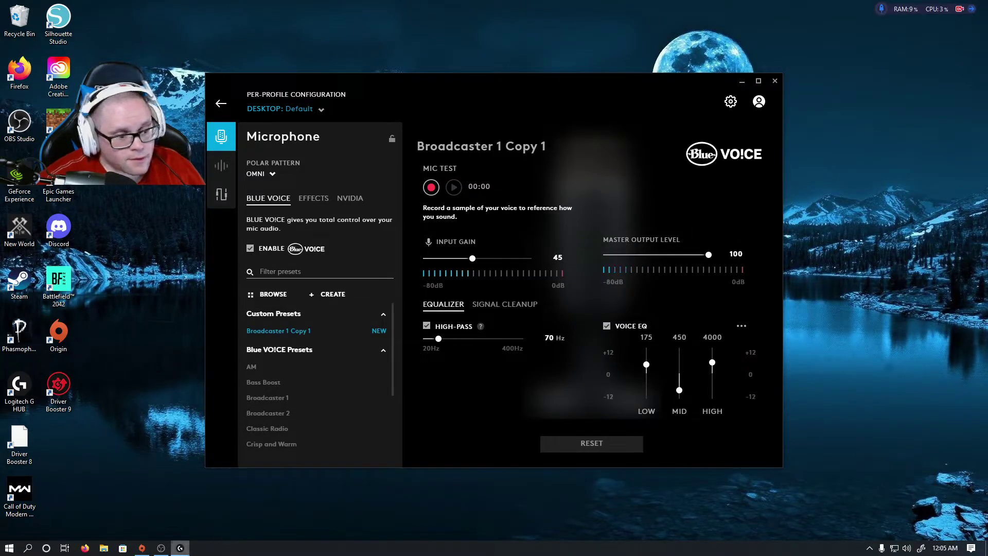
Look through the list of Blue VO!CE presets for the Yeti Nano and minimize Logitech G HUB.
{"action": "mouse_move", "coordinate": [160, 553]}
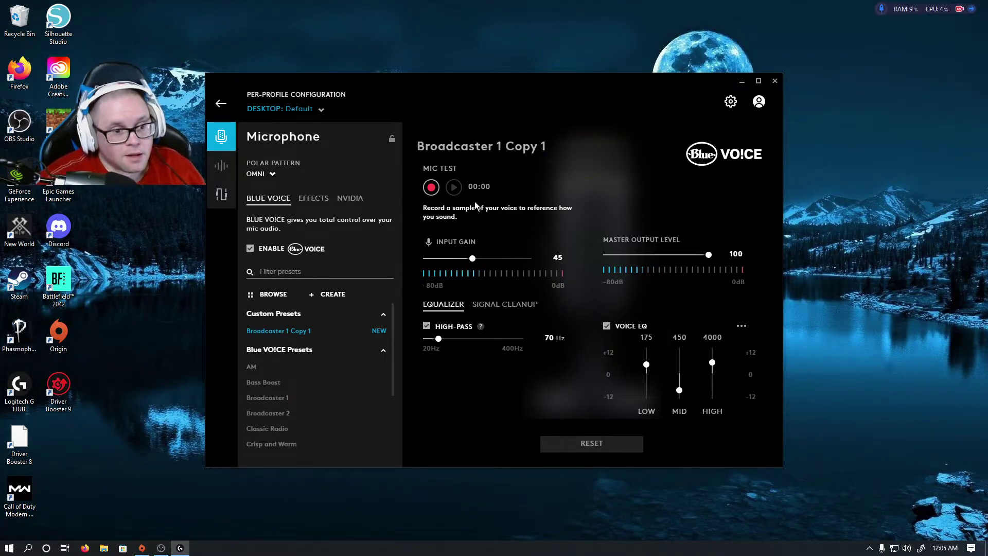
{"action": "left_click", "coordinate": [160, 552]}
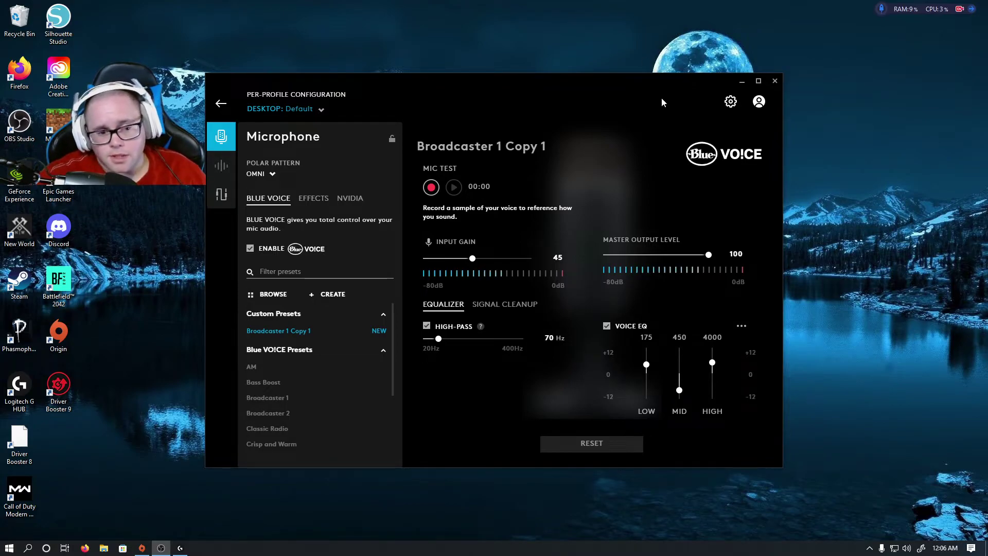
{"action": "scroll", "coordinate": [288, 326], "scroll_direction": "down", "scroll_amount": 3}
{"action": "scroll", "coordinate": [249, 354], "scroll_direction": "up", "scroll_amount": 3}
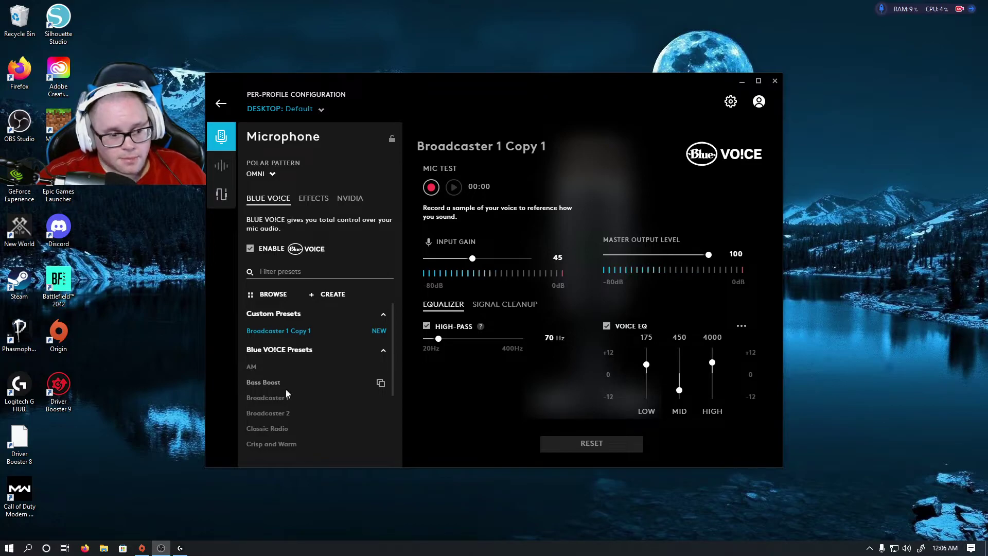
{"action": "scroll", "coordinate": [261, 428], "scroll_direction": "down", "scroll_amount": 2}
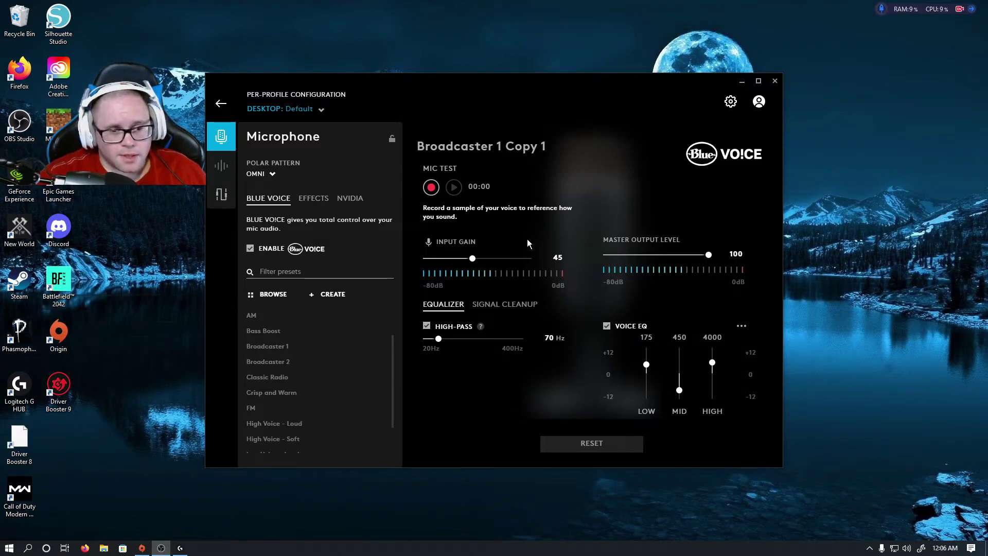
{"action": "left_click", "coordinate": [744, 83]}
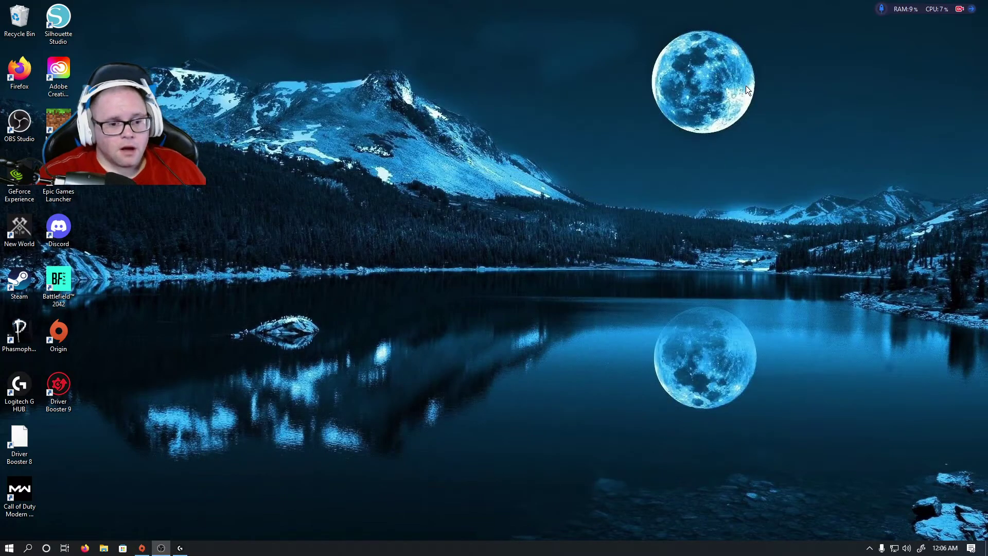